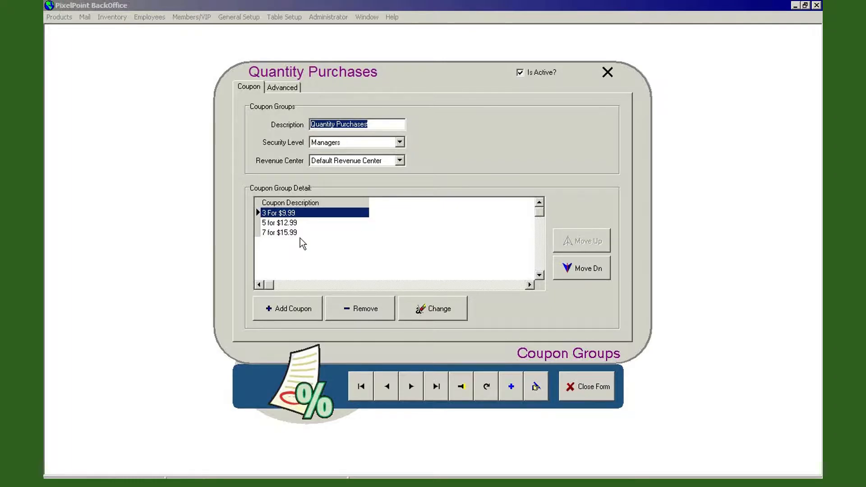
Close the Quantity Purchases coupon group and open the 3 For $9.99 coupon in Coupon Setup
click(585, 388)
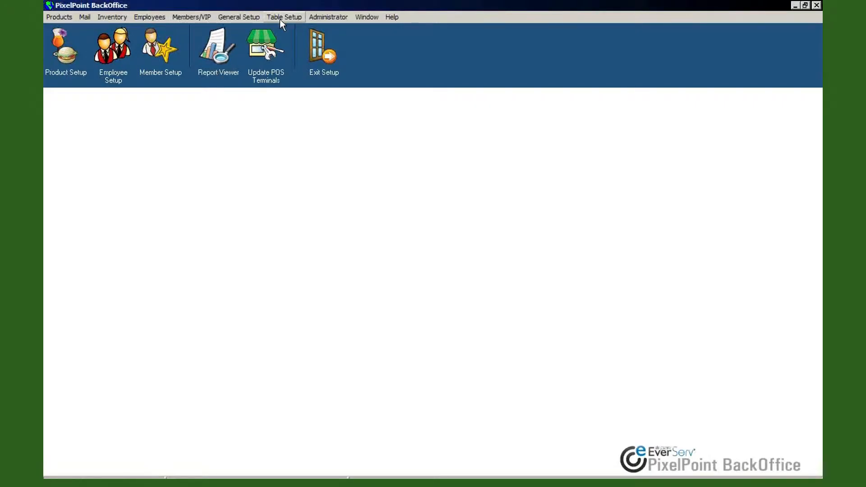
click(230, 16)
click(235, 28)
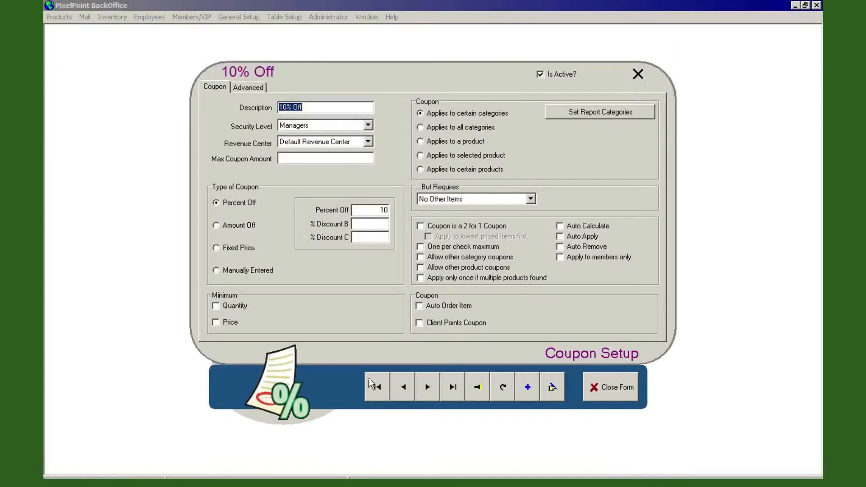
click(427, 388)
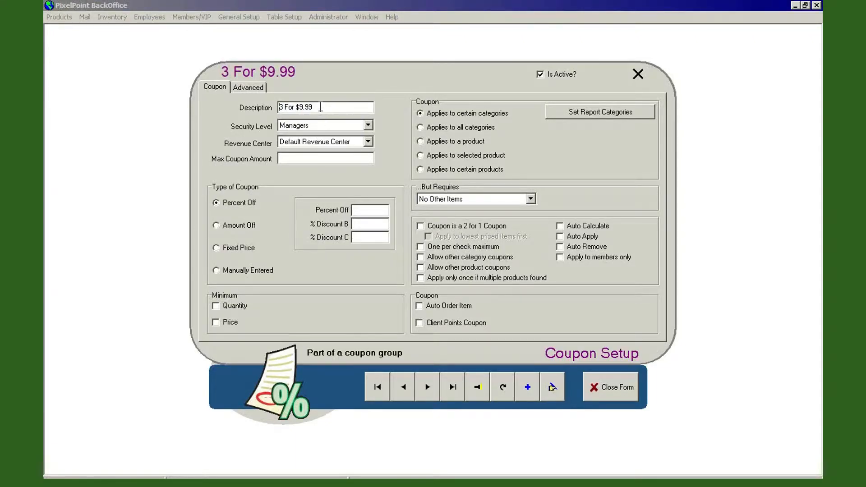
Set the report categories of the 3 For $9.99 coupon so it applies to Desserts
click(566, 113)
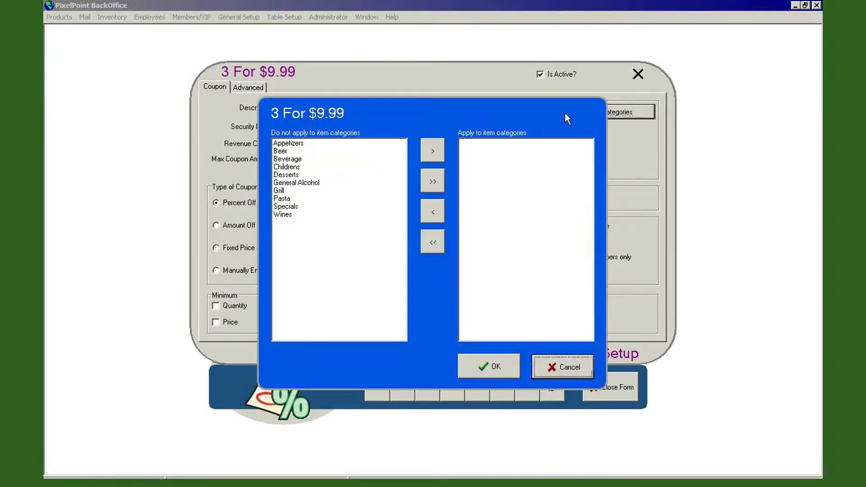
click(281, 199)
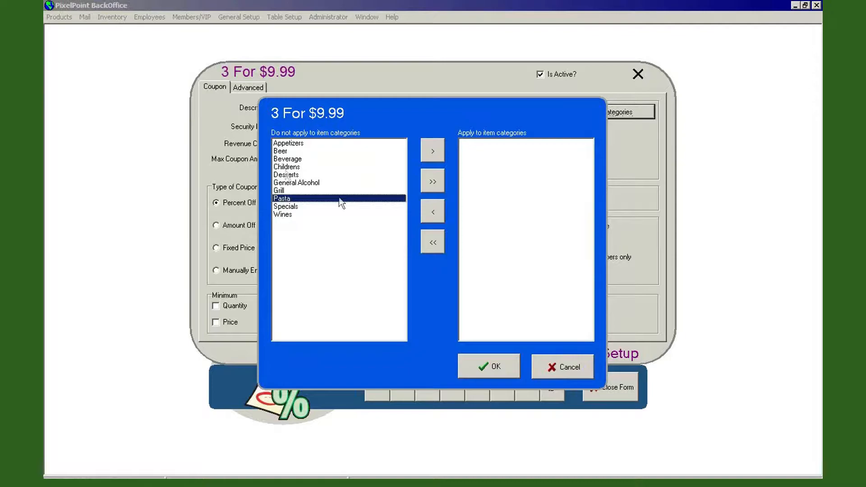
click(288, 176)
click(431, 150)
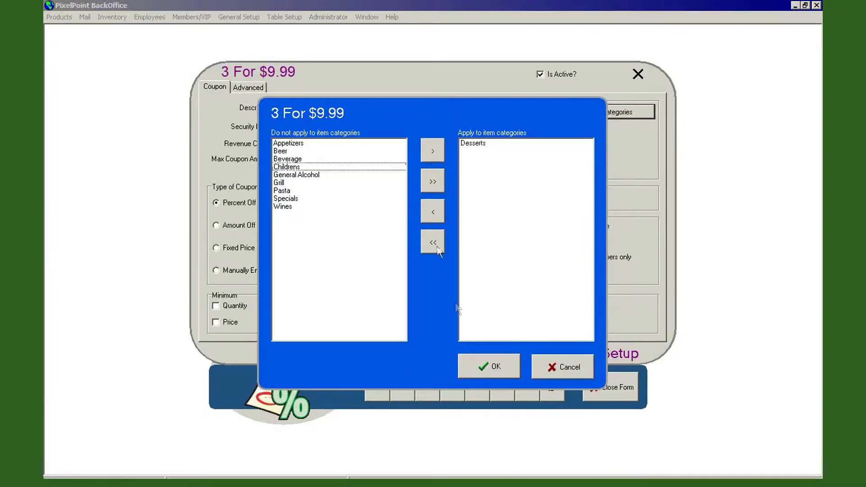
click(485, 366)
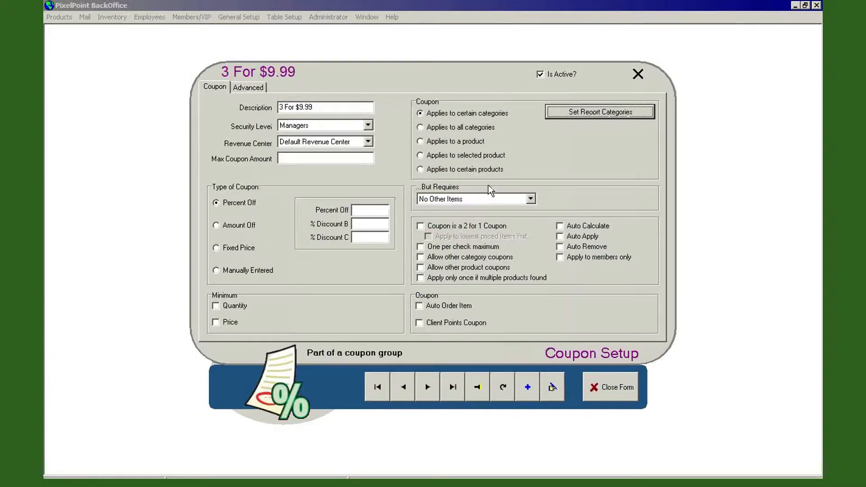
Make the 3 For $9.99 coupon apply to a single product, Banana Split, and save the coupon
click(420, 142)
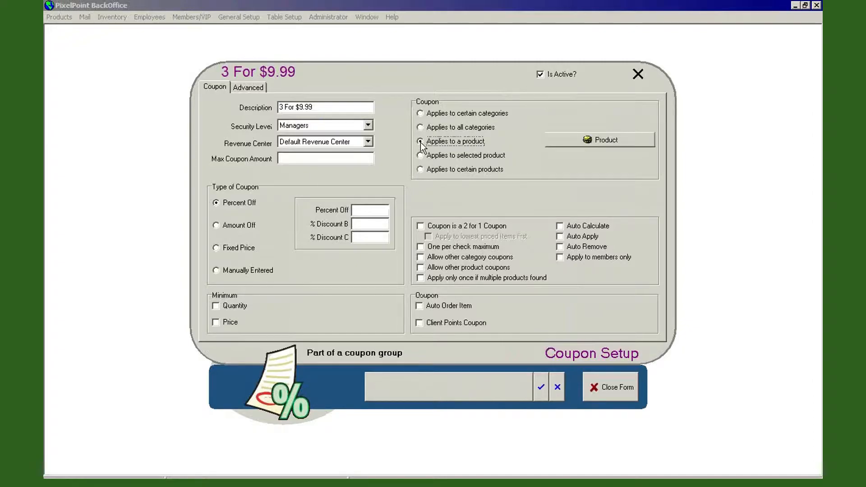
click(577, 145)
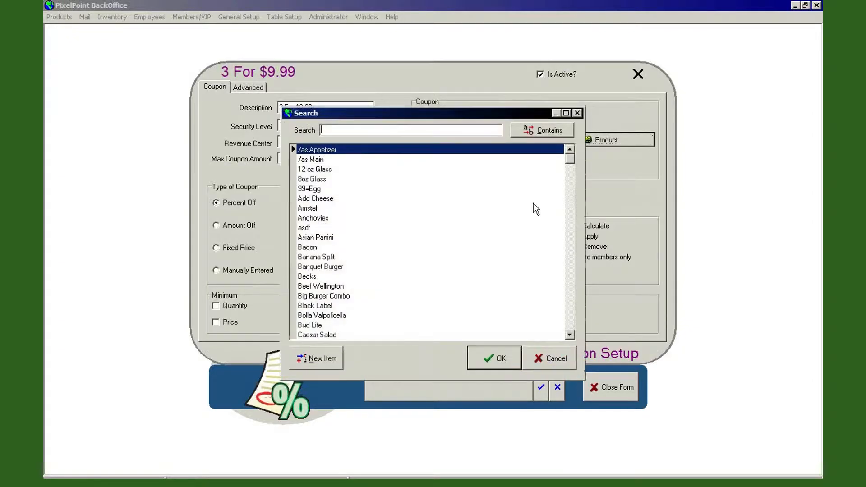
click(321, 257)
click(502, 359)
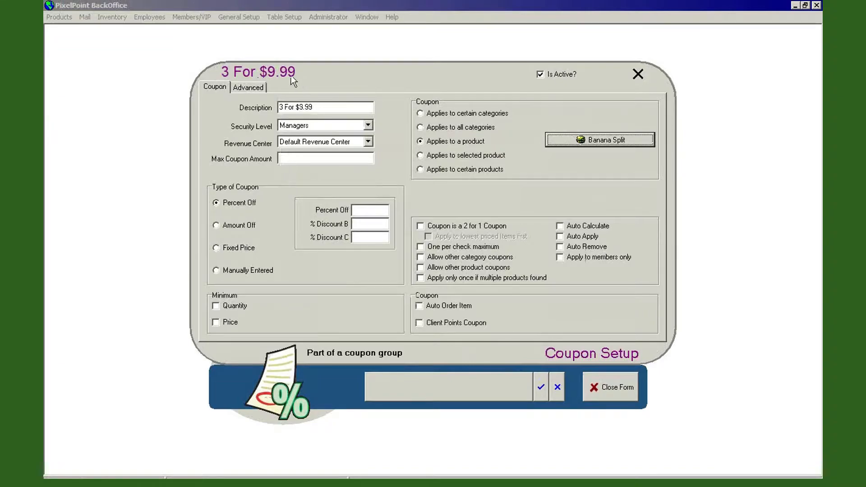
click(539, 393)
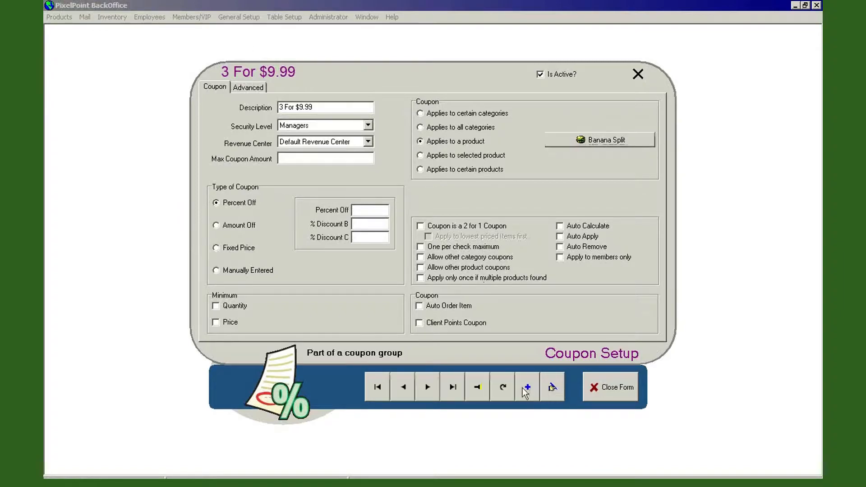
Try making the 5 for $12.99 coupon apply to a single product, Banana Split
click(428, 387)
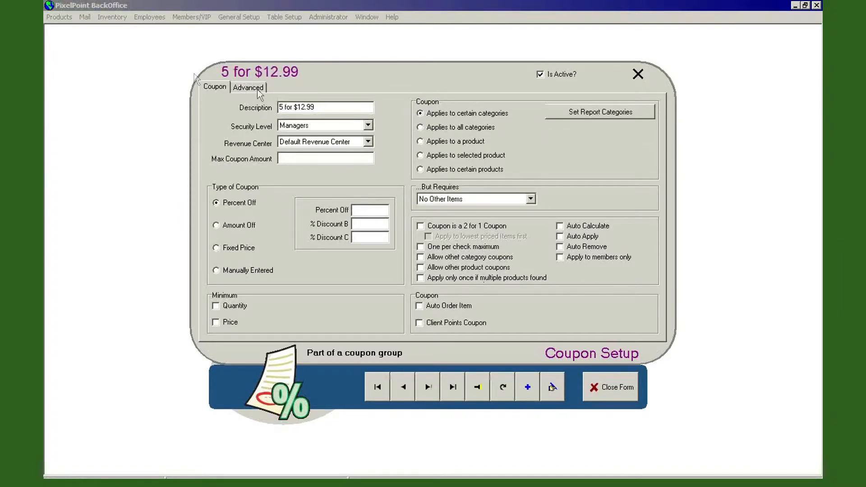
click(561, 113)
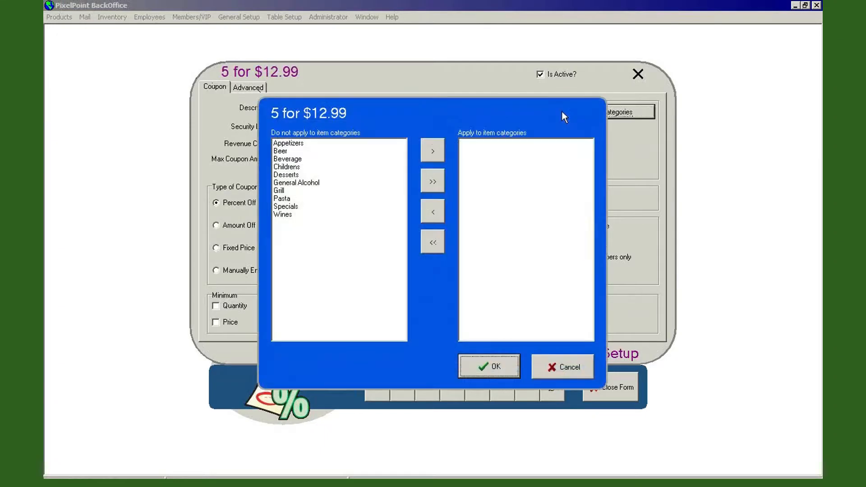
click(562, 367)
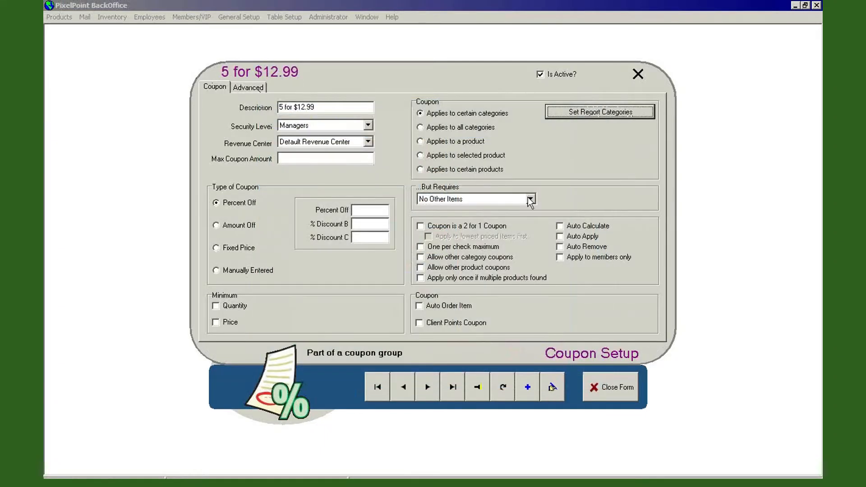
click(469, 142)
click(589, 143)
click(336, 257)
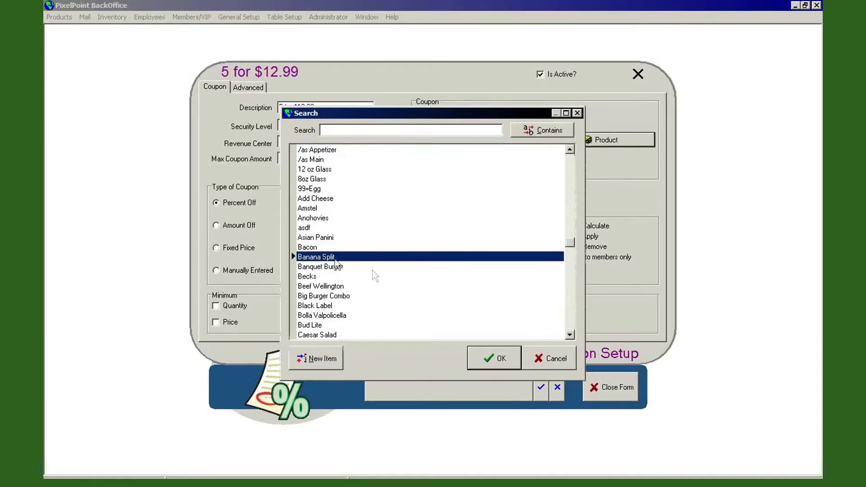
click(494, 358)
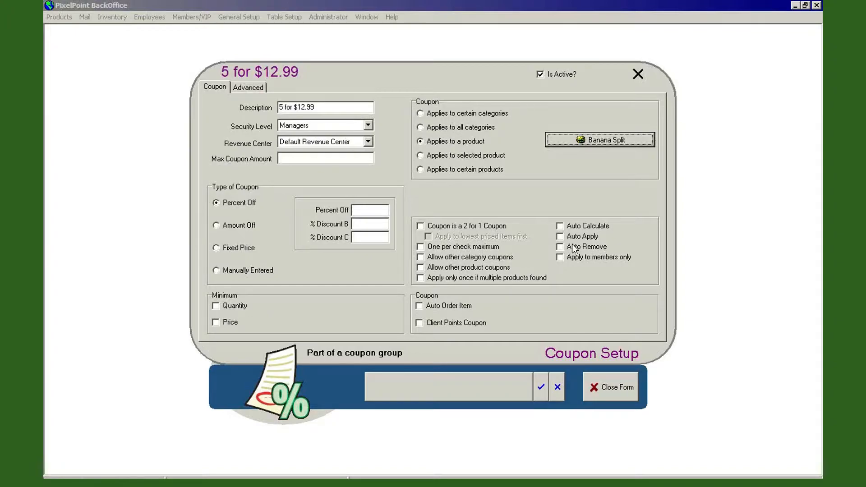
Try enabling Auto Calculate and Auto Remove on the 5 for $12.99 coupon, and discard its unsaved changes
click(560, 227)
click(560, 247)
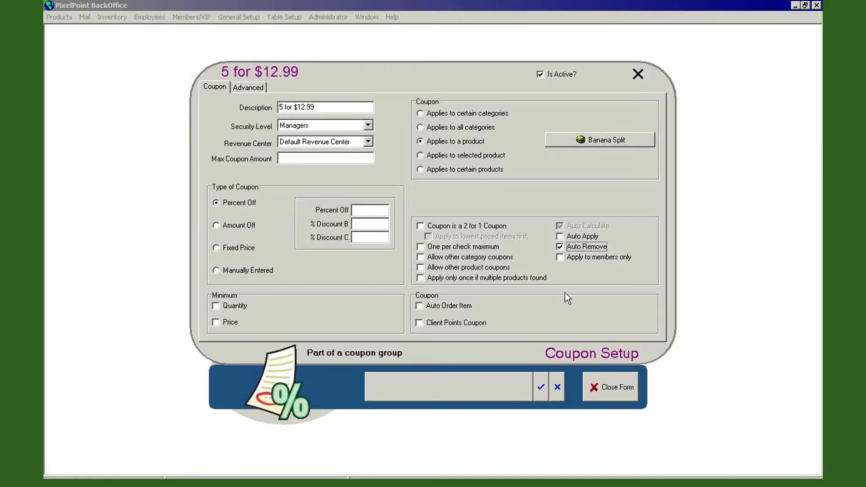
click(559, 387)
Close Coupon Setup, open Coupon Groups, and go through the 5 for $12.99 and 7 for $15.99 coupons in Quantity Purchases
click(594, 389)
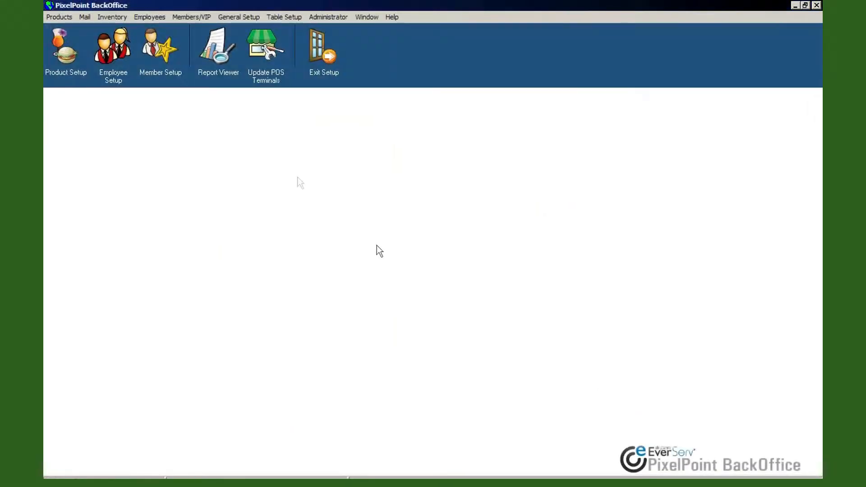
click(222, 17)
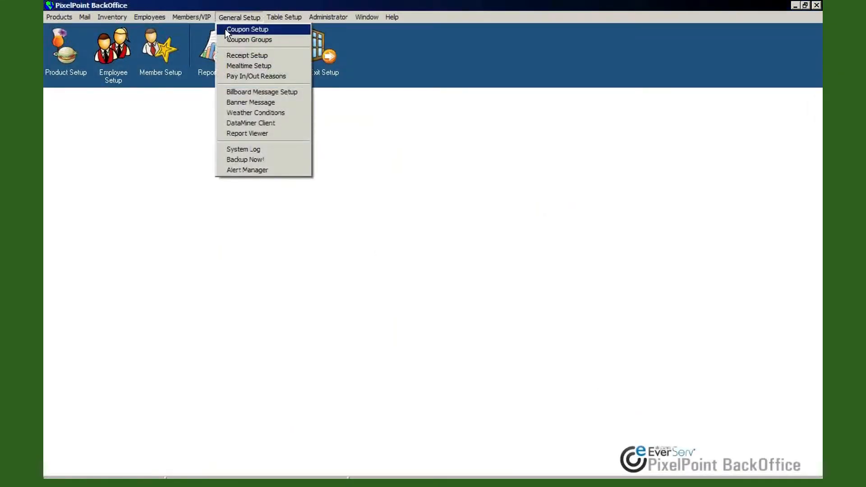
click(243, 40)
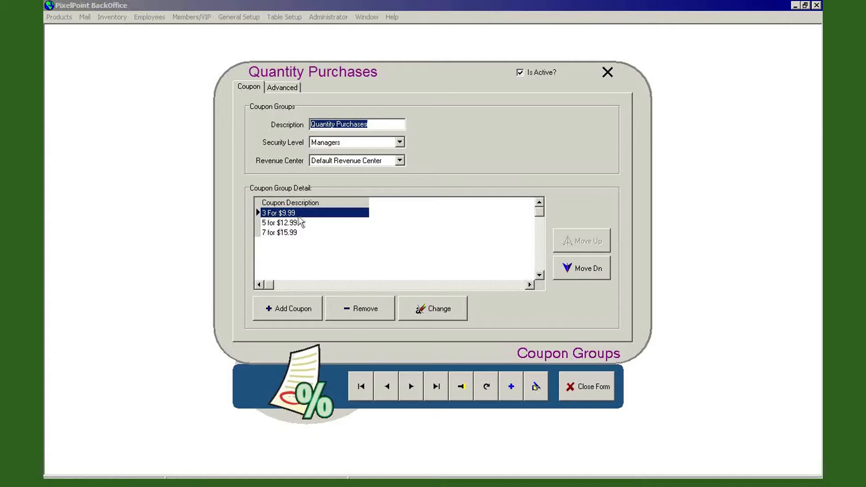
click(277, 223)
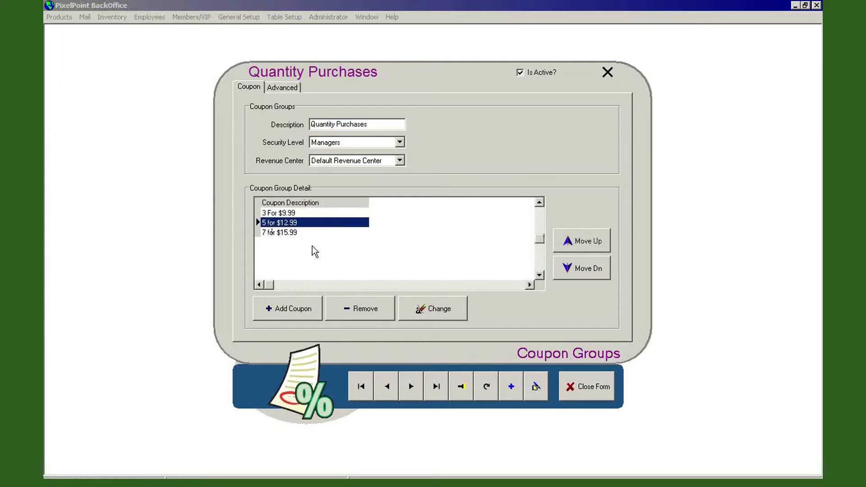
click(286, 233)
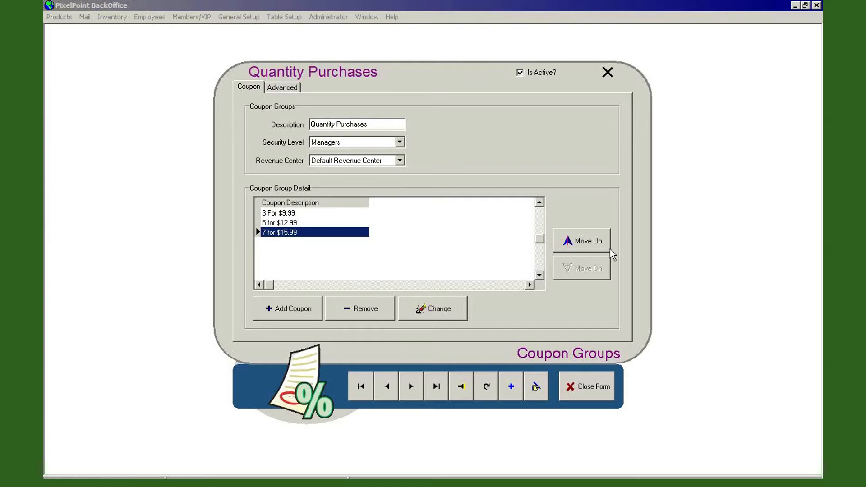
View the weekly schedule in the Quantity Purchases group's advanced settings and leave it without saving
click(288, 89)
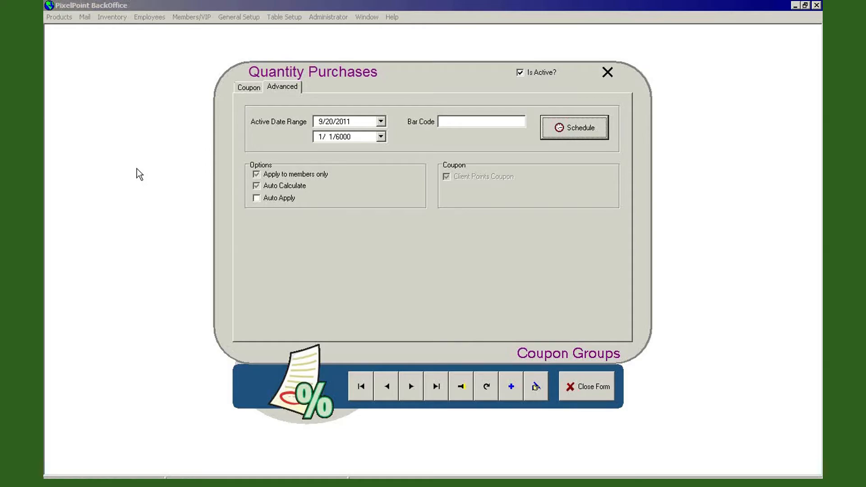
click(561, 130)
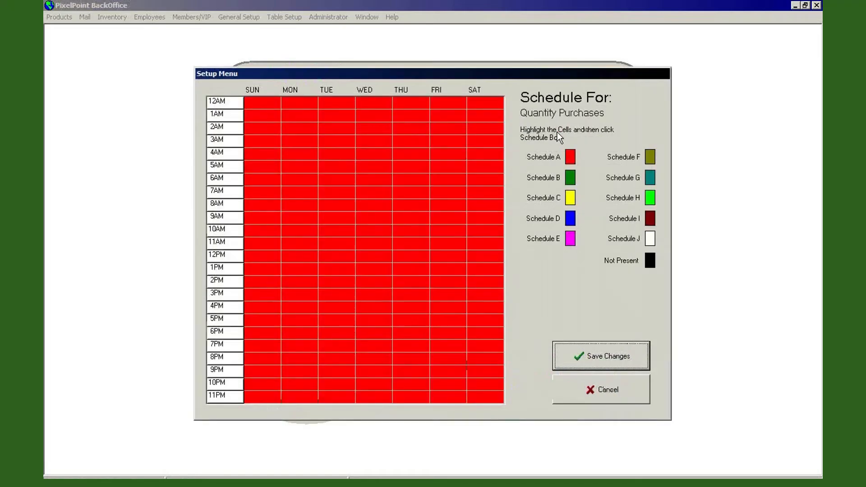
click(580, 395)
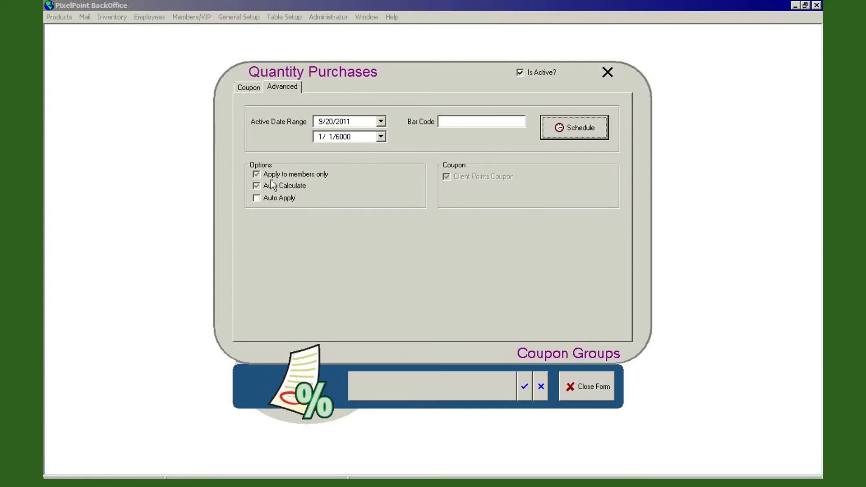
Try leaving Apply to members only off and enabling Auto Apply for the Quantity Purchases coupon group
click(256, 175)
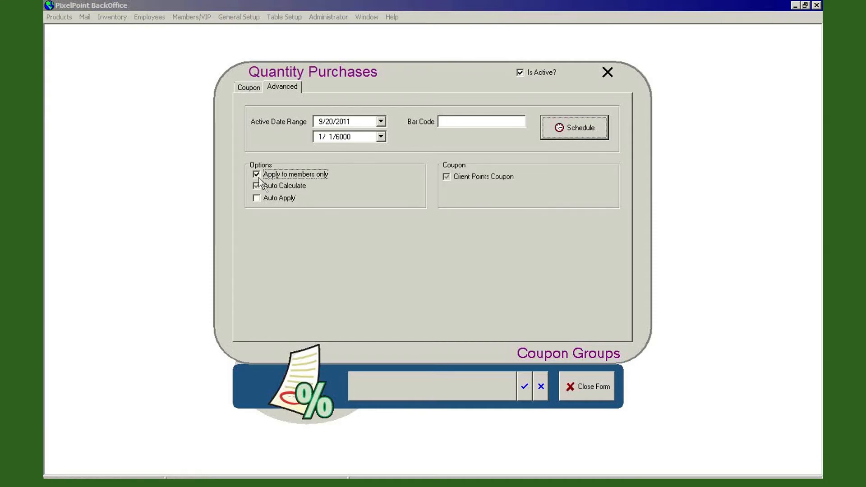
click(257, 175)
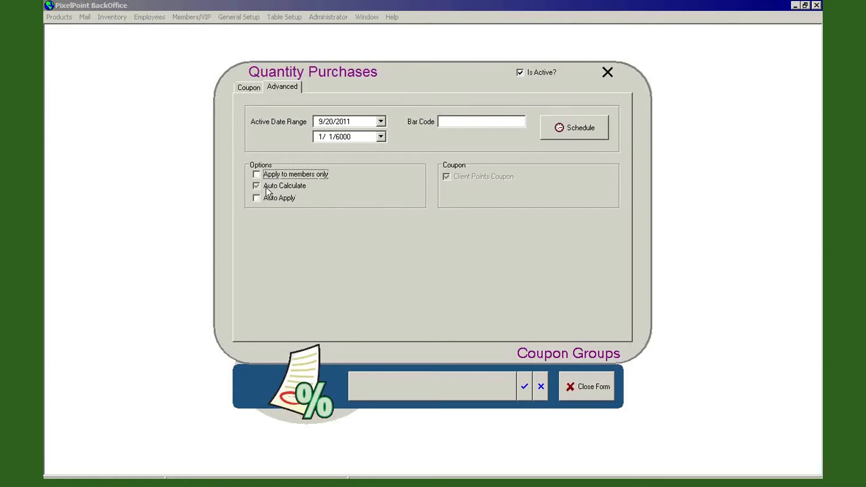
click(257, 199)
click(249, 88)
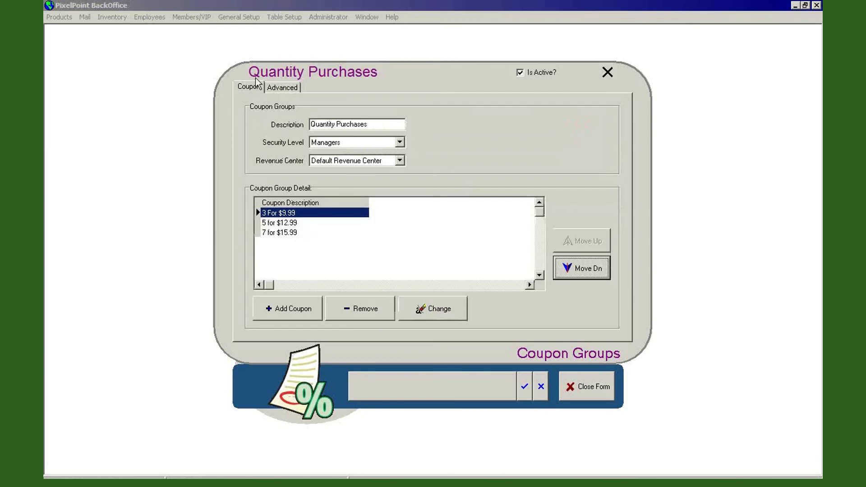
click(272, 87)
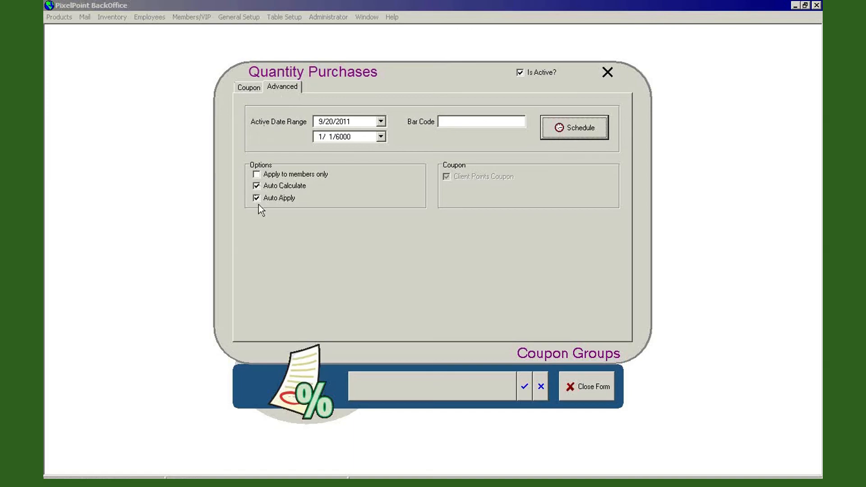
Try enabling Apply to members only and Client Points Coupon for the group, and discard all unsaved group changes
click(279, 176)
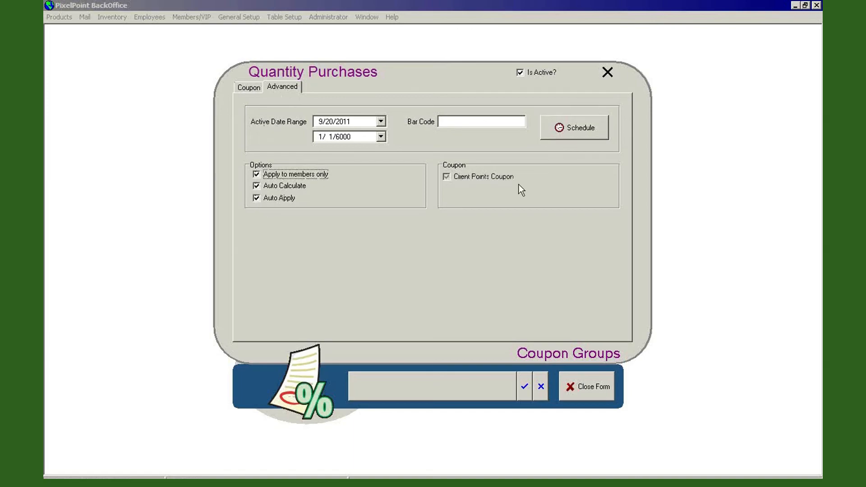
click(446, 177)
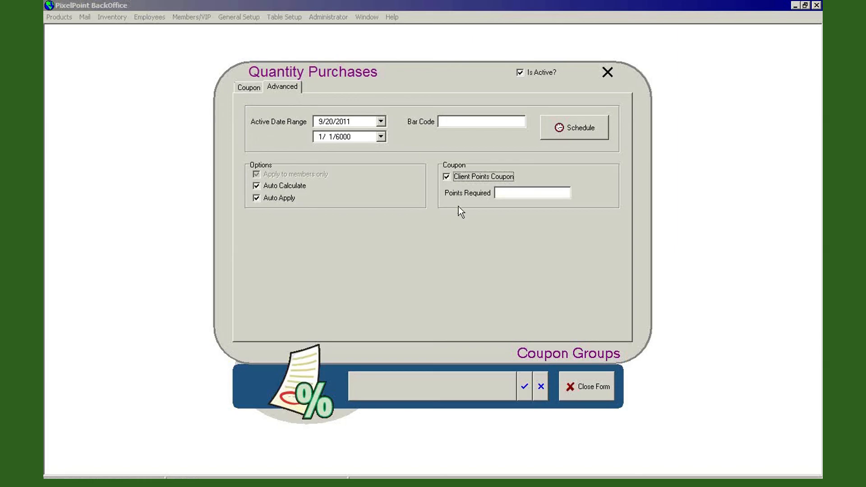
click(538, 386)
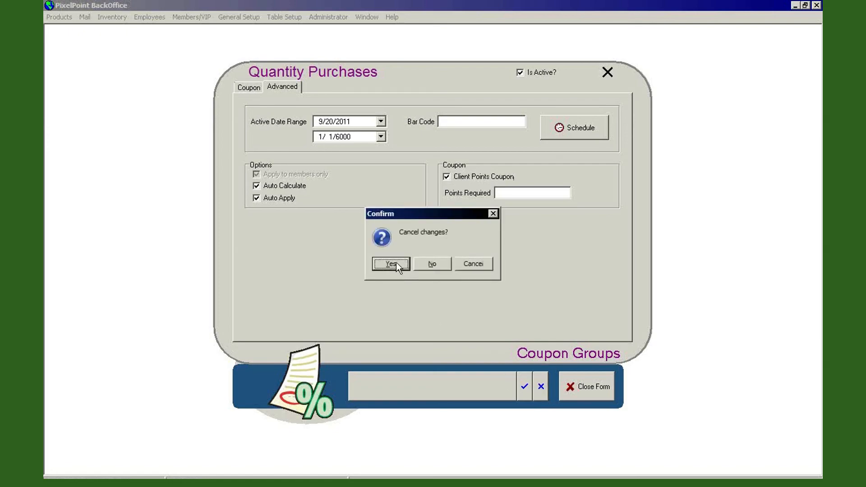
click(396, 263)
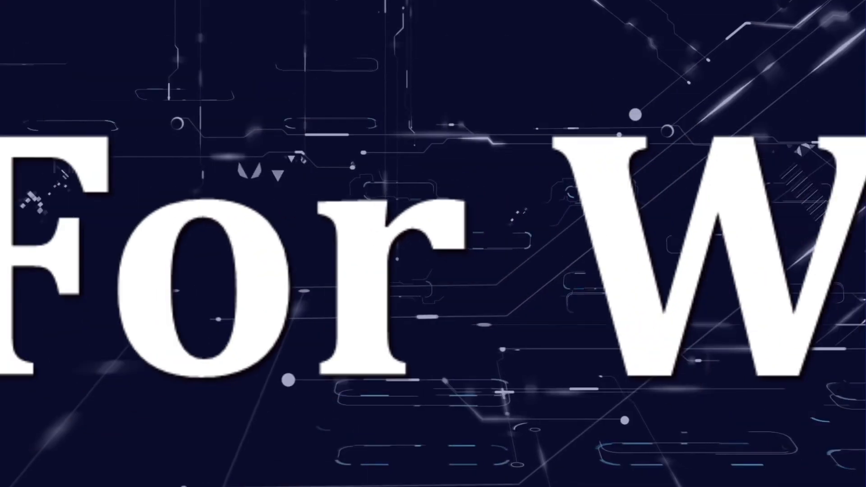